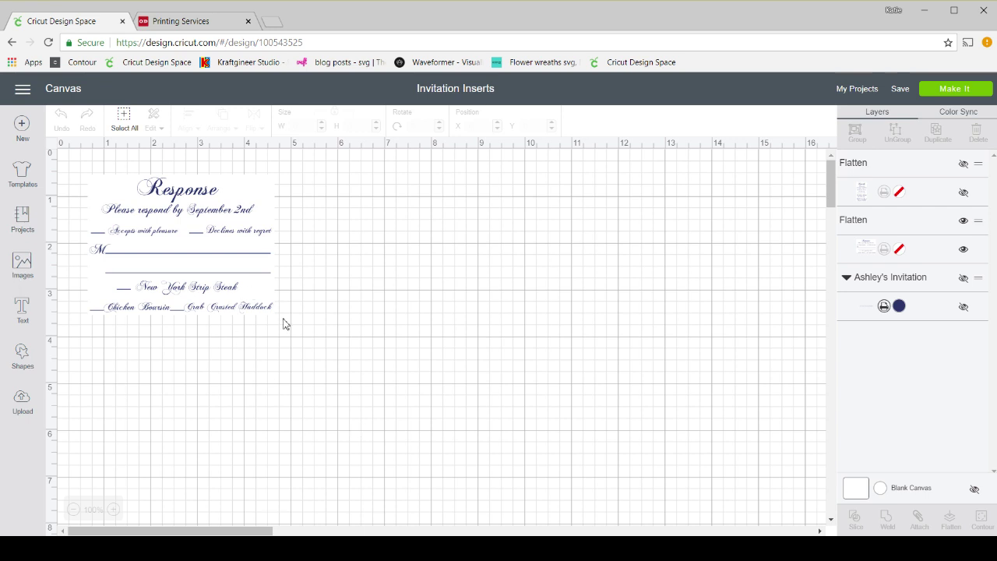
Step: Send the Invitation Inserts response card to the Prepare mat view with Make It
{"action": "left_click", "coordinate": [929, 89]}
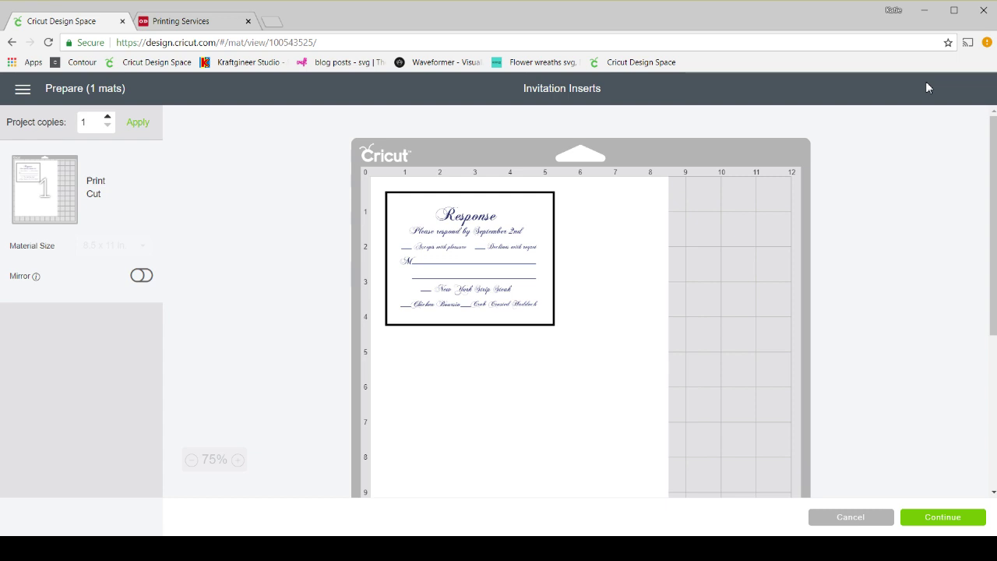
Step: Set project copies to 3 for the Response card and continue to the Make screen
{"action": "left_click", "coordinate": [95, 120]}
{"action": "type", "text": "3"}
{"action": "left_click", "coordinate": [139, 122]}
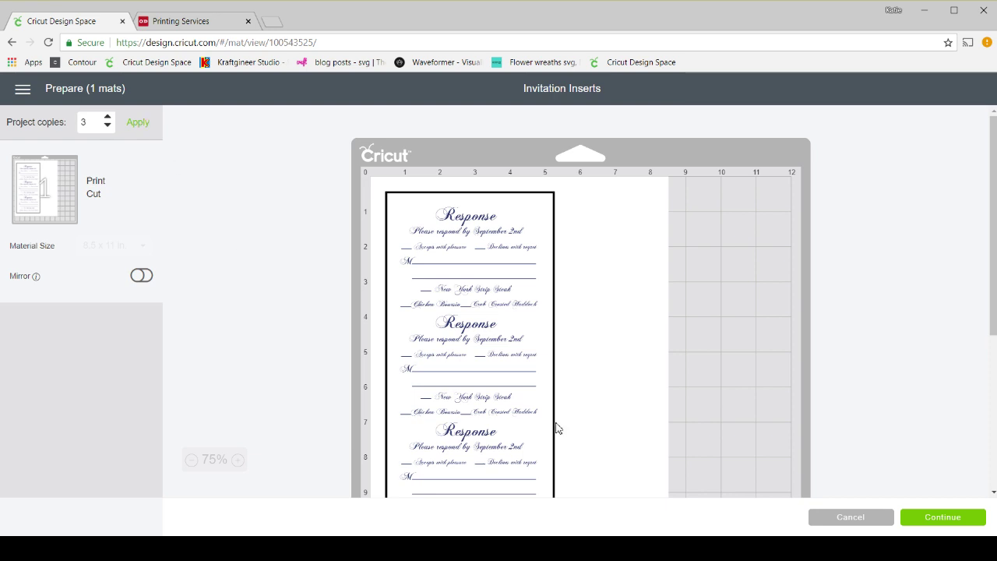
{"action": "left_click", "coordinate": [925, 518]}
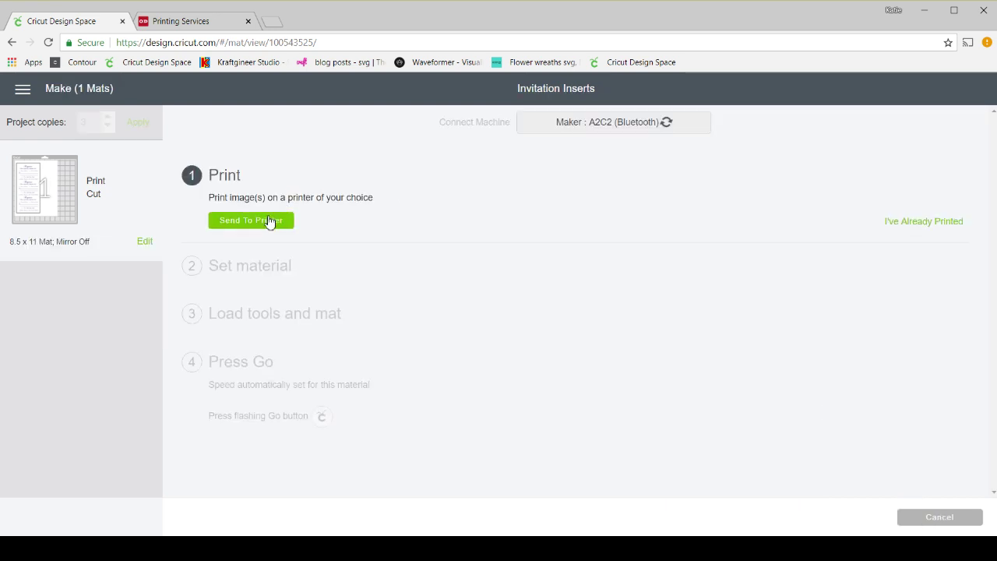
Step: Print the three-card mat to a PDF using Microsoft Print to PDF
{"action": "left_click", "coordinate": [257, 224]}
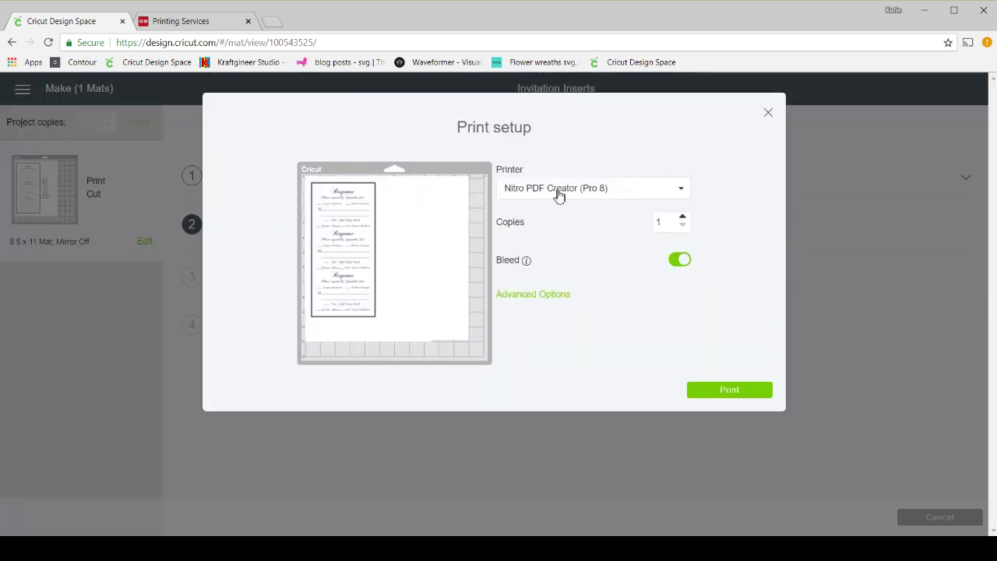
{"action": "left_click", "coordinate": [594, 193]}
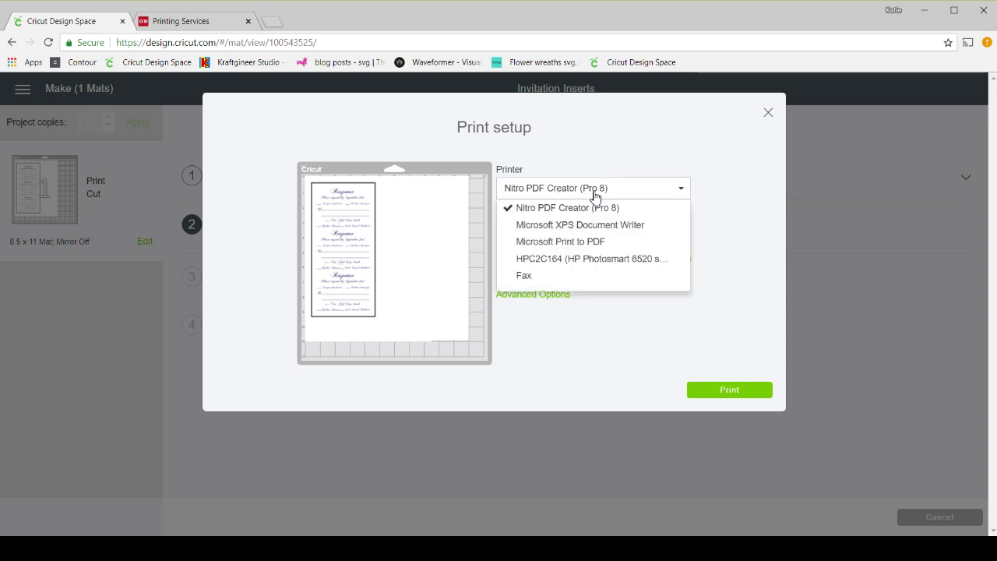
{"action": "left_click", "coordinate": [576, 246]}
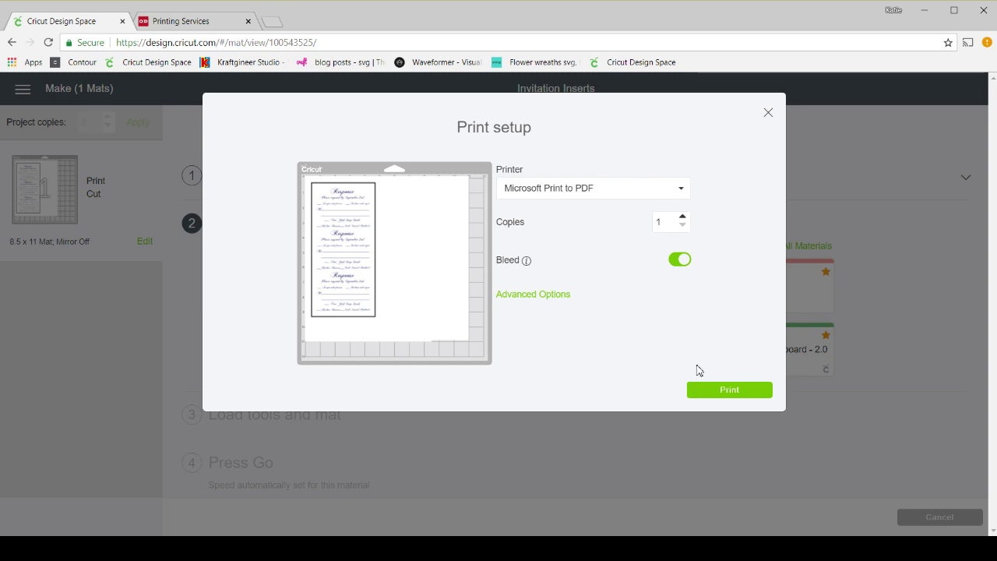
{"action": "left_click", "coordinate": [697, 393]}
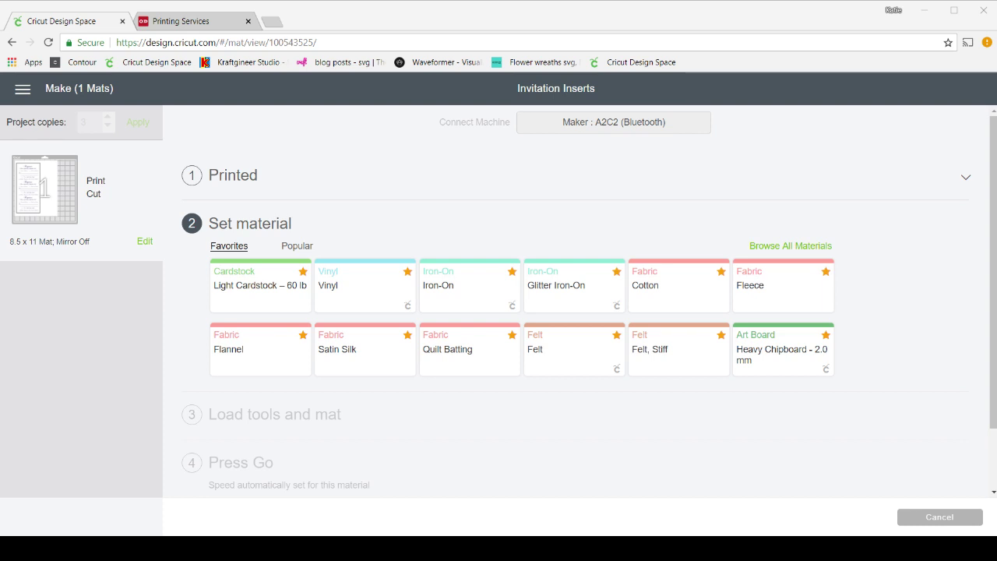
Step: Start a Print & Copy Copies and Flyers order on the Office Depot printing page
{"action": "left_click", "coordinate": [193, 23]}
{"action": "mouse_move", "coordinate": [605, 216]}
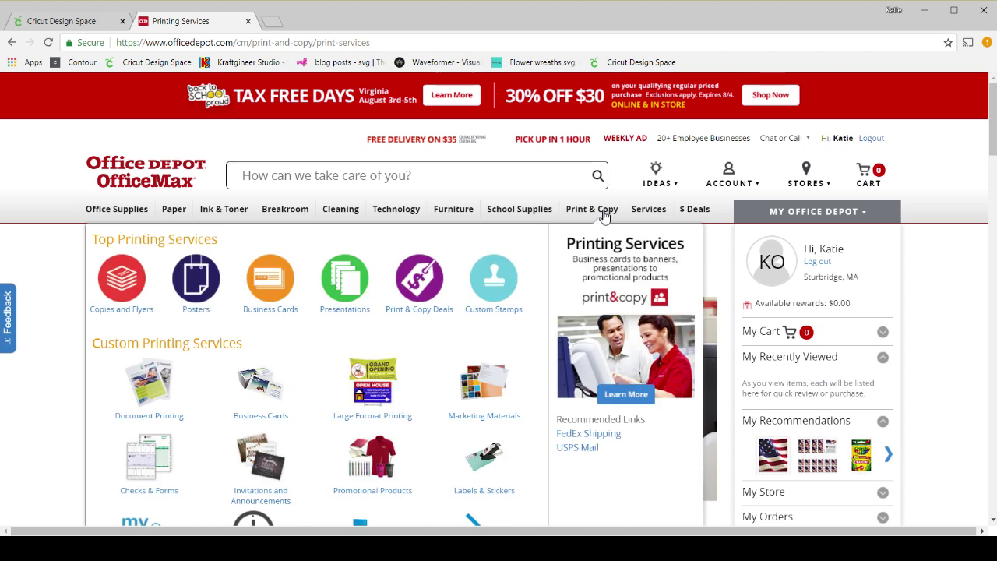
{"action": "left_click", "coordinate": [123, 280]}
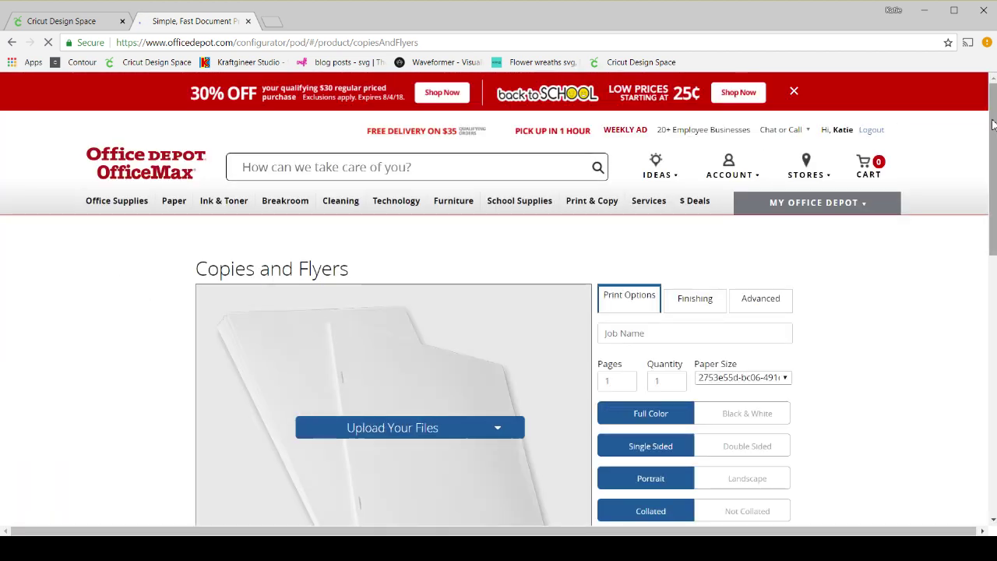
Step: Upload RSVP Card.pdf from this computer into the order
{"action": "left_click_drag", "start_coordinate": [993, 125], "coordinate": [993, 170]}
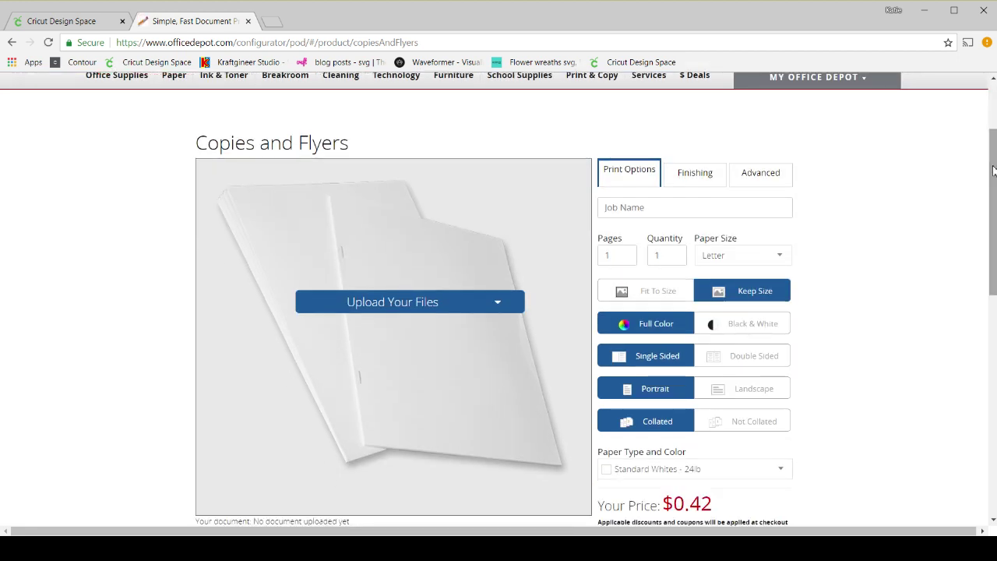
{"action": "left_click", "coordinate": [487, 310]}
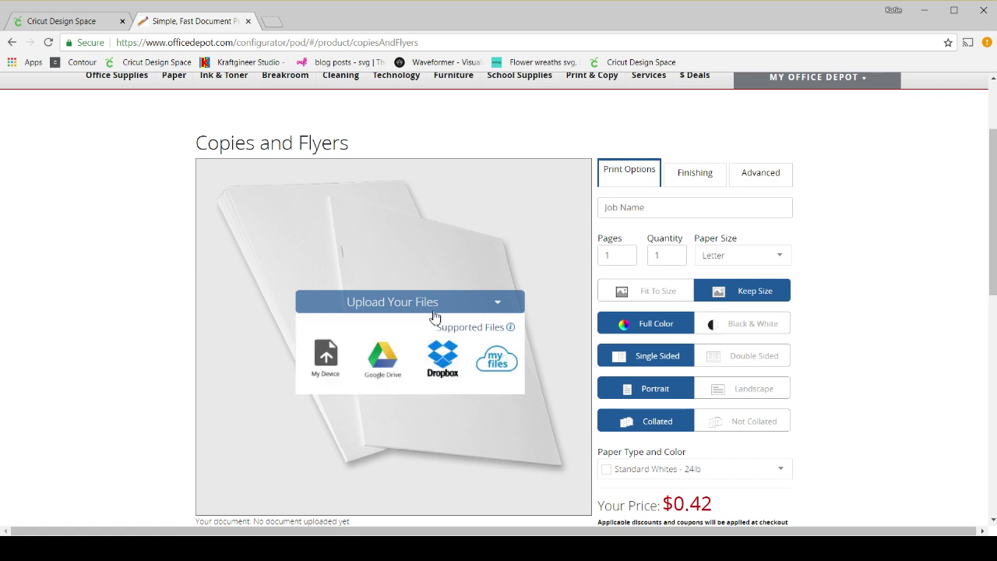
{"action": "left_click", "coordinate": [322, 360]}
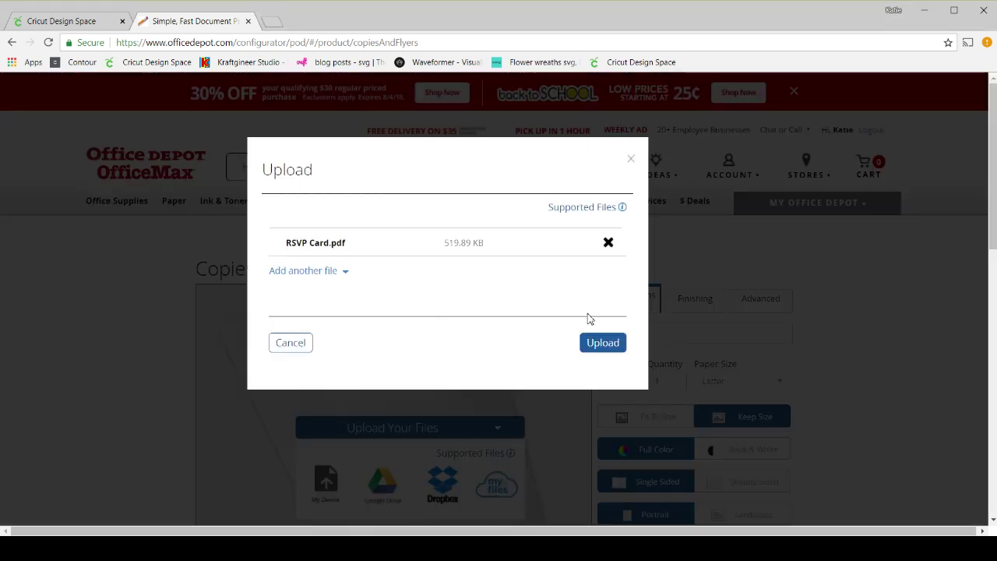
{"action": "left_click", "coordinate": [600, 341]}
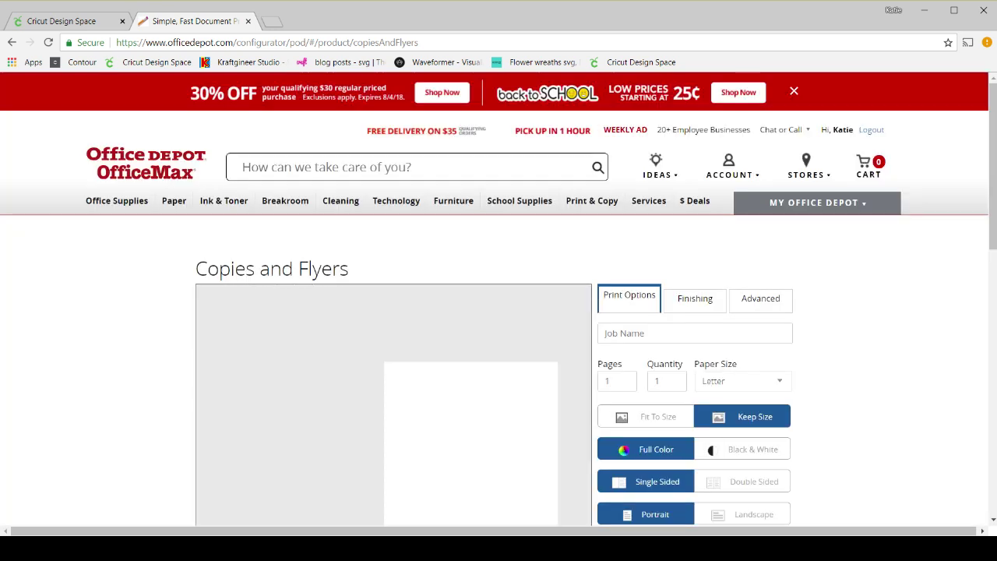
Step: Choose Cardstock Standard Whites - 65lb as the paper type, bringing the price to $0.51
{"action": "scroll", "coordinate": [994, 242], "scroll_direction": "down", "scroll_amount": 3}
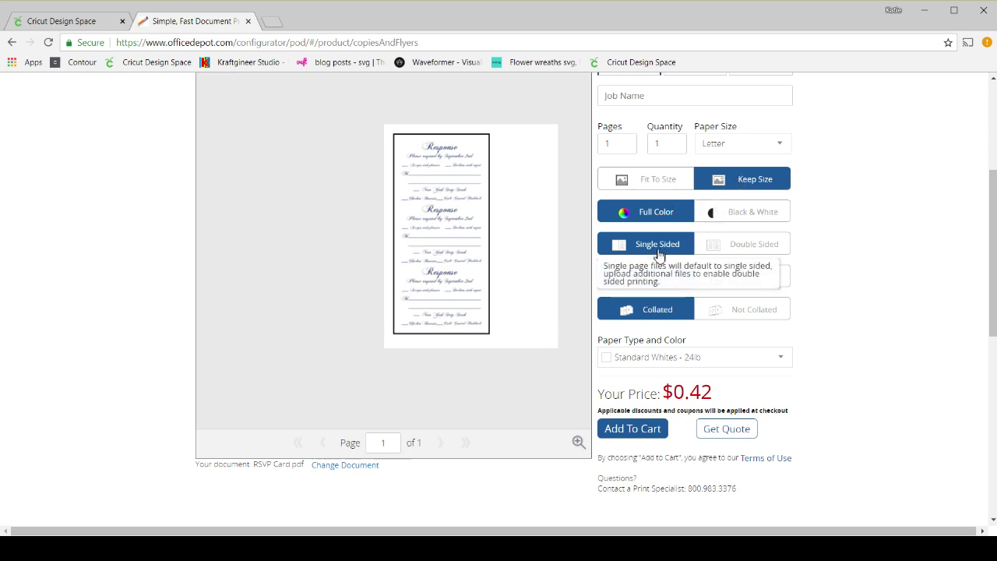
{"action": "left_click", "coordinate": [671, 360]}
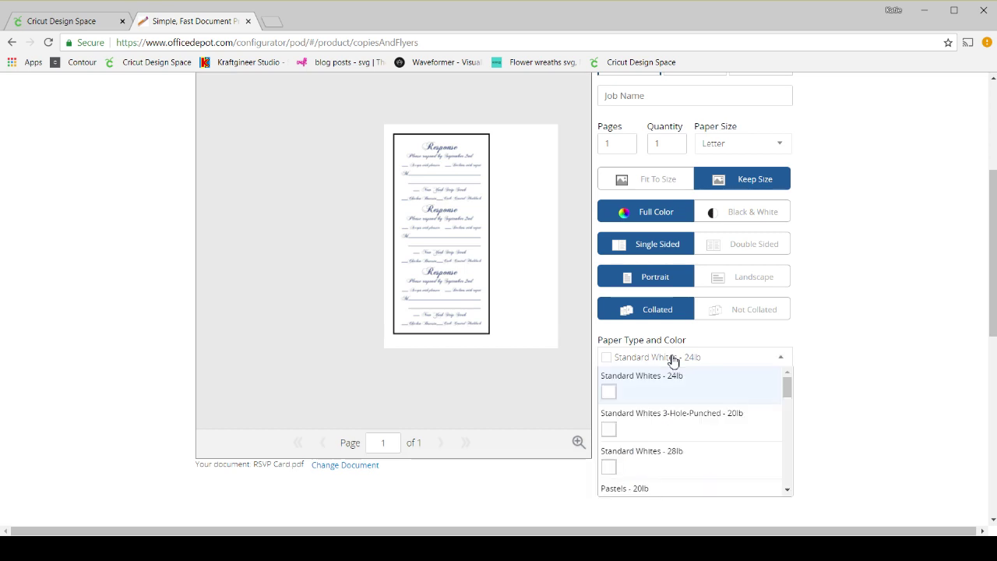
{"action": "left_click_drag", "start_coordinate": [788, 389], "coordinate": [788, 433]}
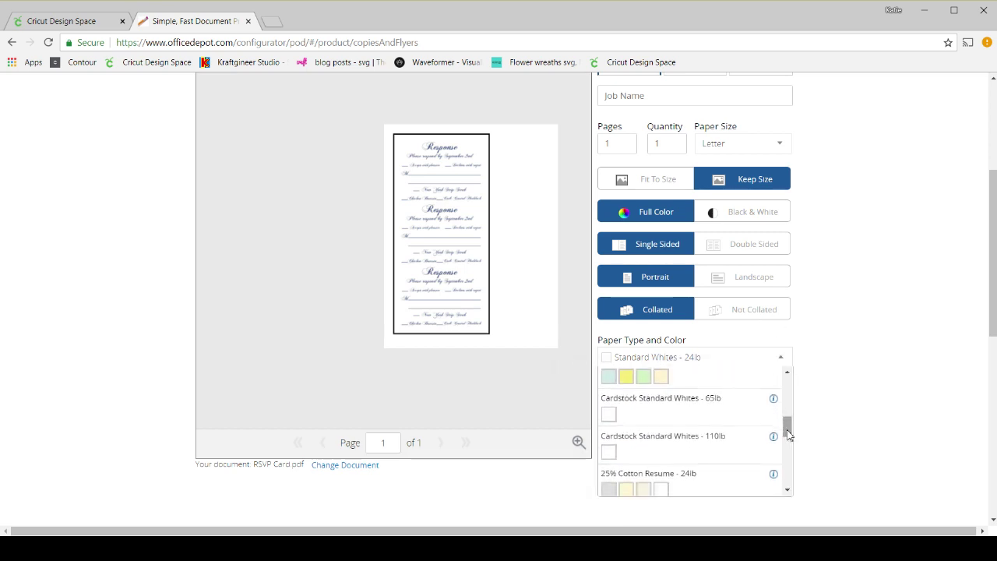
{"action": "left_click", "coordinate": [677, 410]}
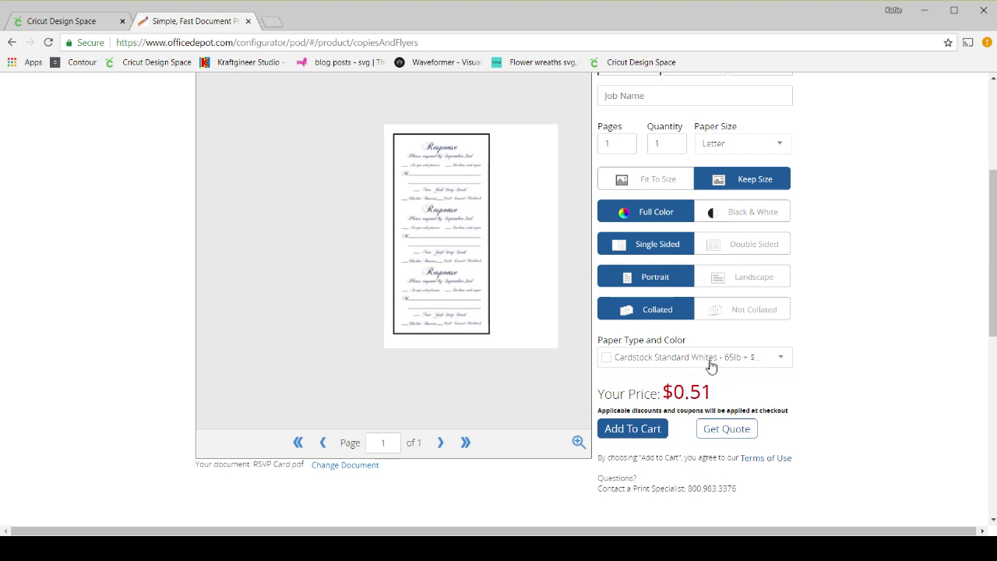
Step: Add the cardstock RSVP order to the cart, dismiss the confirmation, and return to Cricut Design Space
{"action": "left_click", "coordinate": [649, 431]}
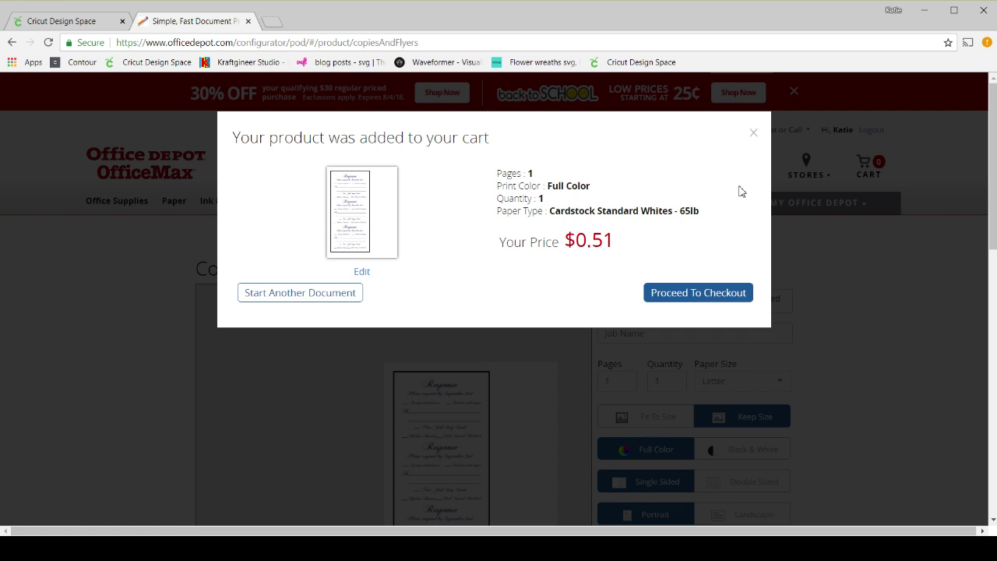
{"action": "left_click", "coordinate": [754, 134]}
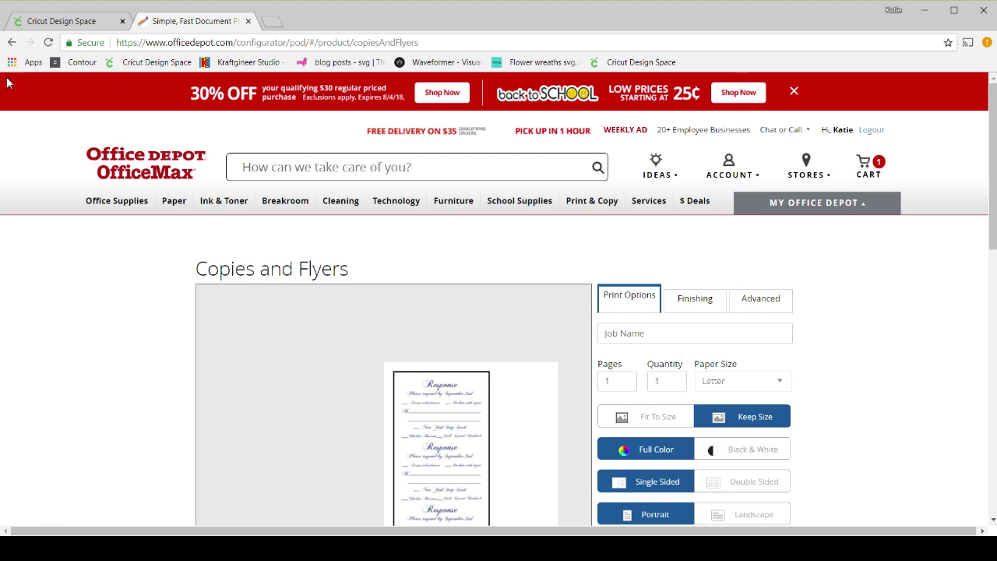
{"action": "left_click", "coordinate": [74, 22]}
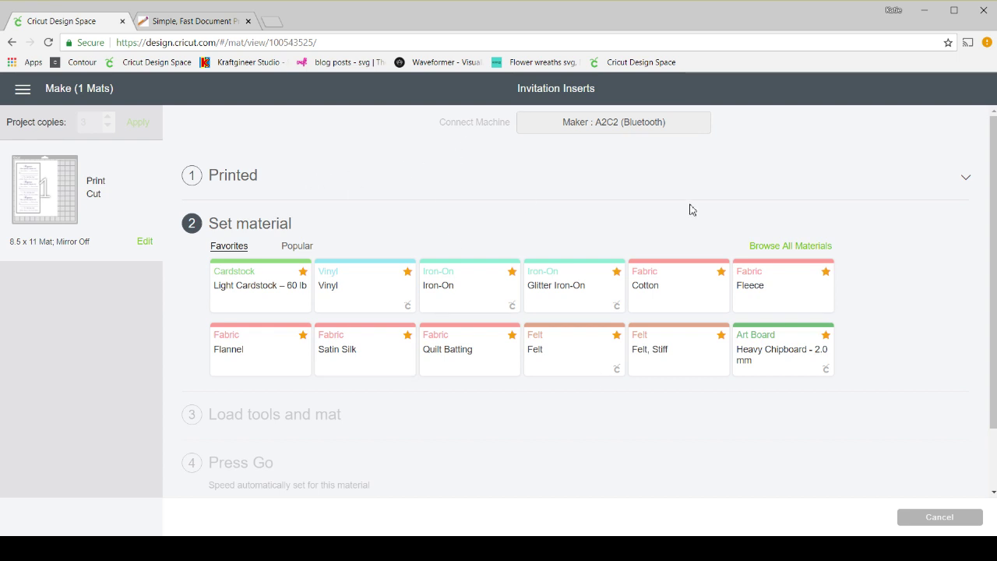
Step: Cancel the current make job and return to the design canvas
{"action": "left_click", "coordinate": [966, 181]}
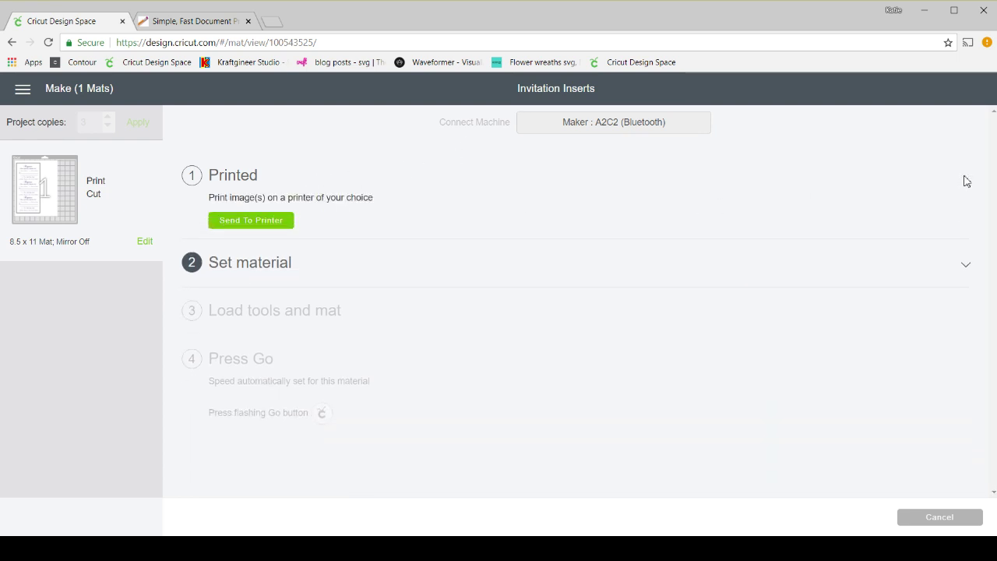
{"action": "left_click", "coordinate": [908, 518]}
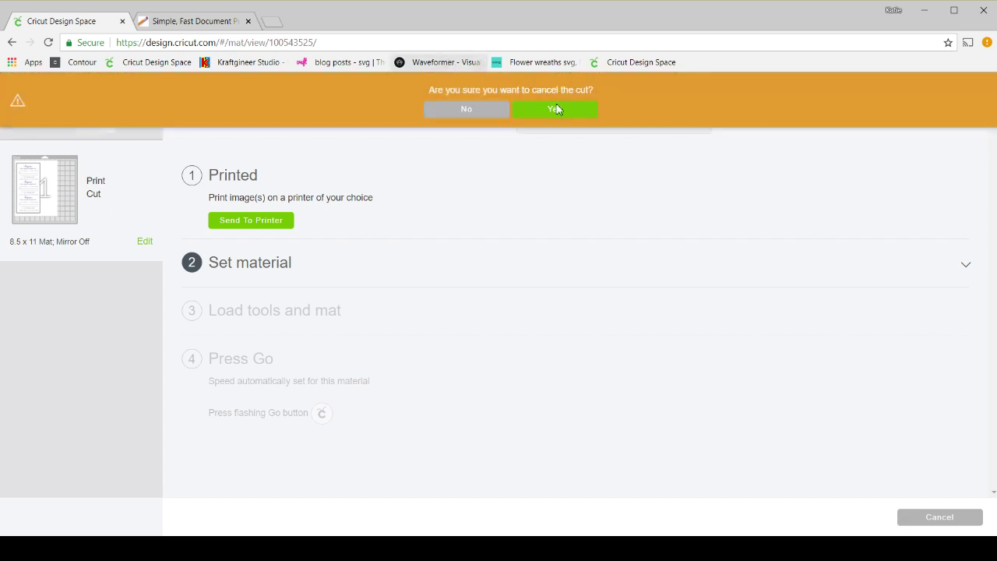
{"action": "left_click", "coordinate": [557, 110]}
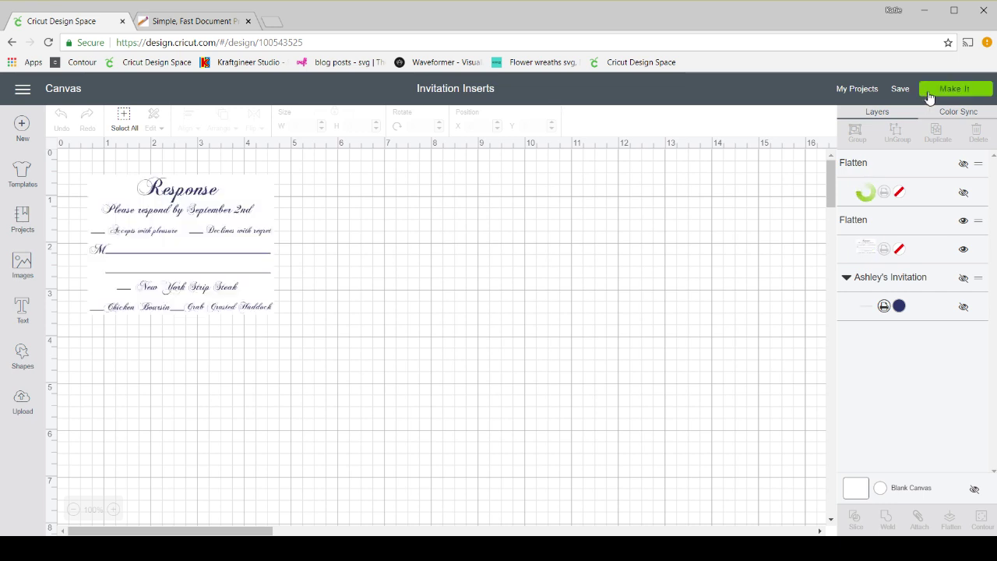
Step: Resend three card copies to the mat, mark them already printed, and pick Light Cardstock – 60 lb
{"action": "left_click", "coordinate": [928, 92]}
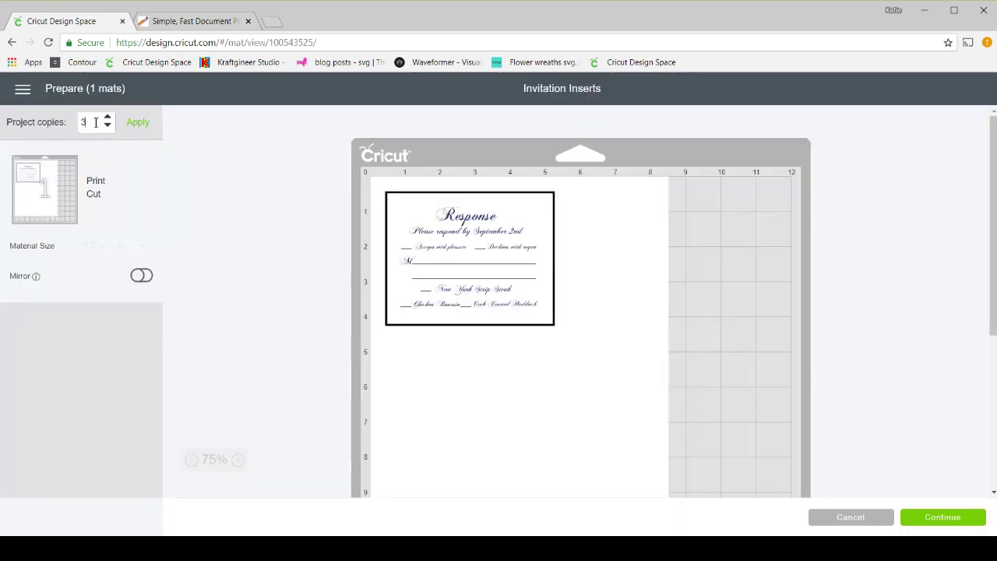
{"action": "left_click", "coordinate": [130, 127]}
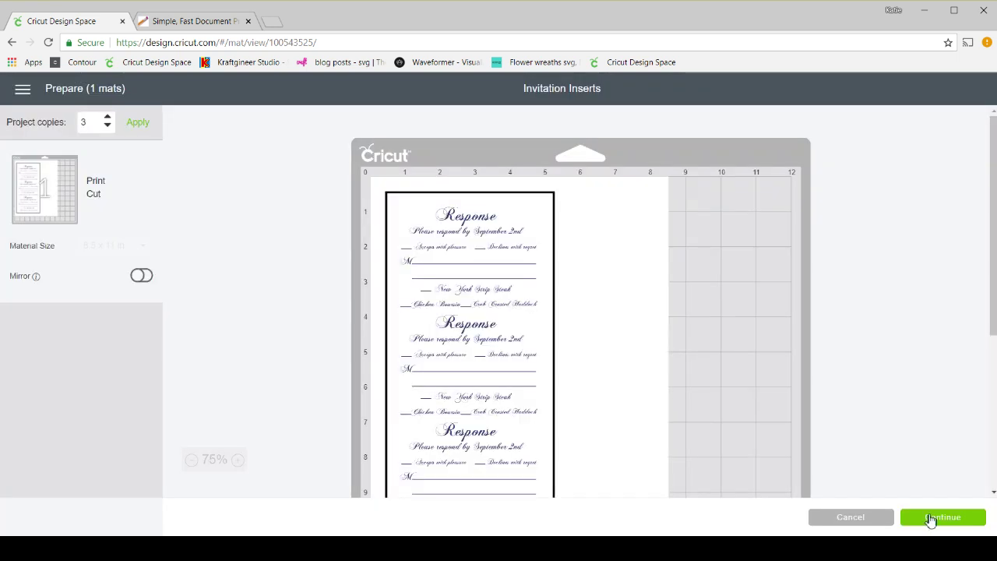
{"action": "left_click", "coordinate": [932, 519]}
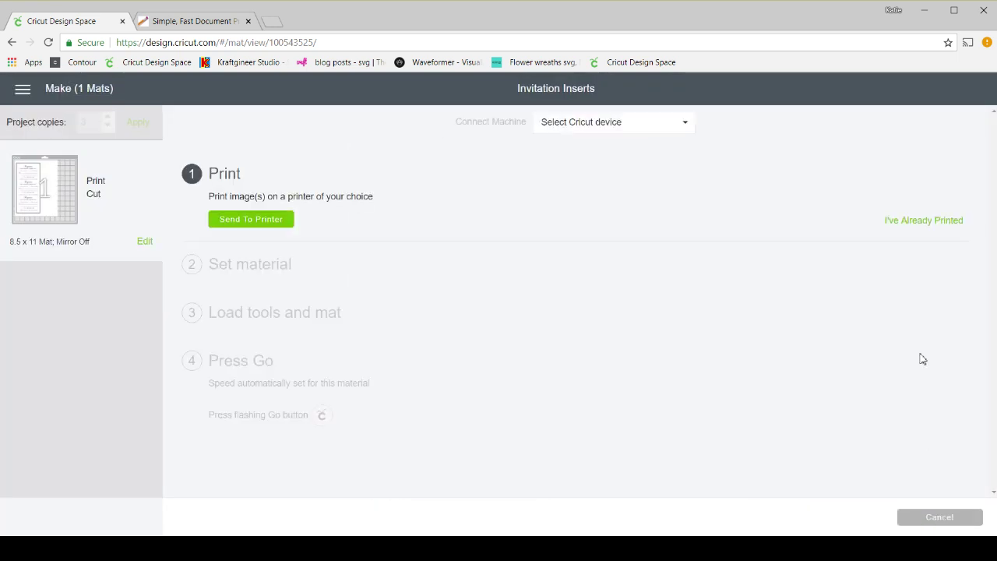
{"action": "left_click", "coordinate": [915, 226]}
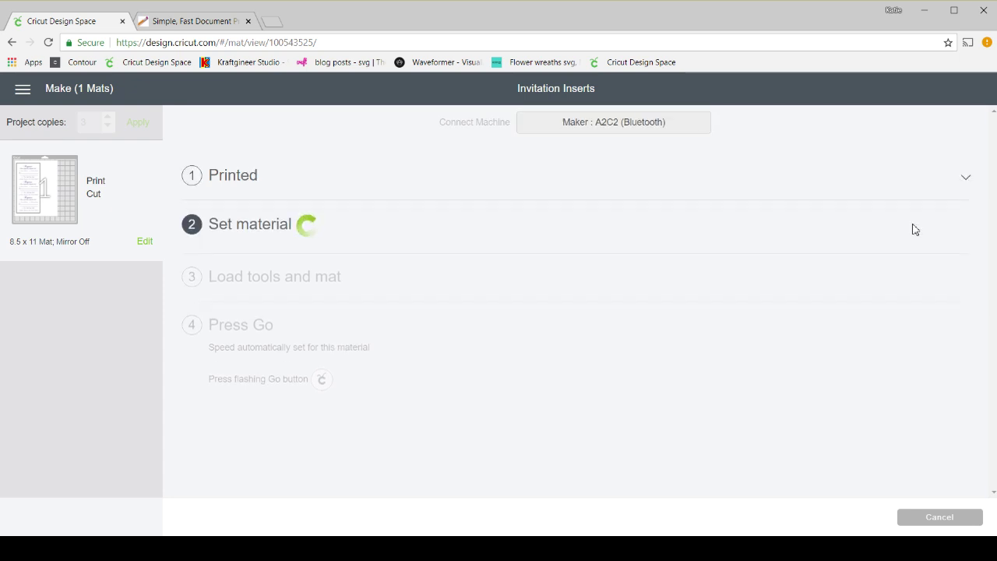
{"action": "left_click", "coordinate": [299, 303]}
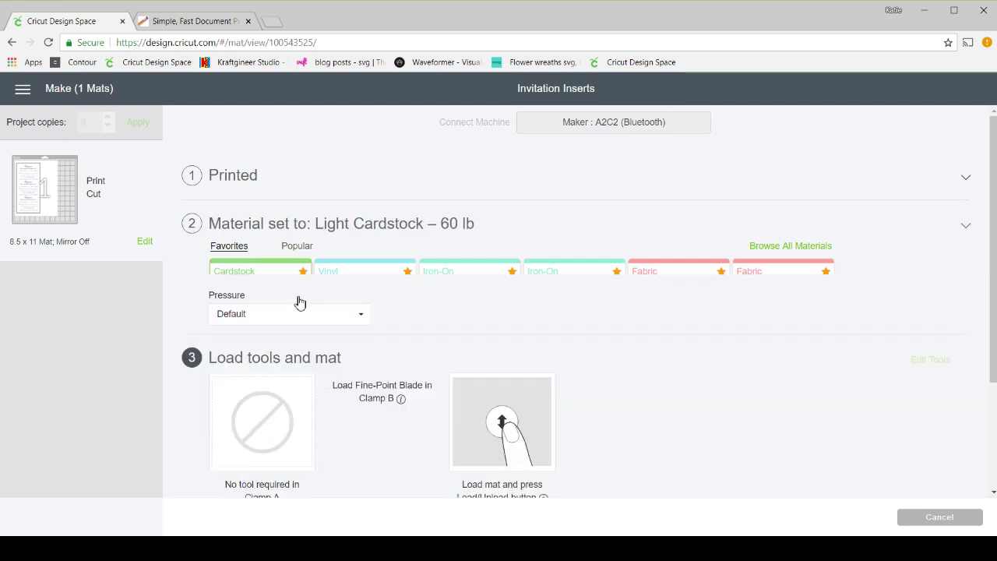